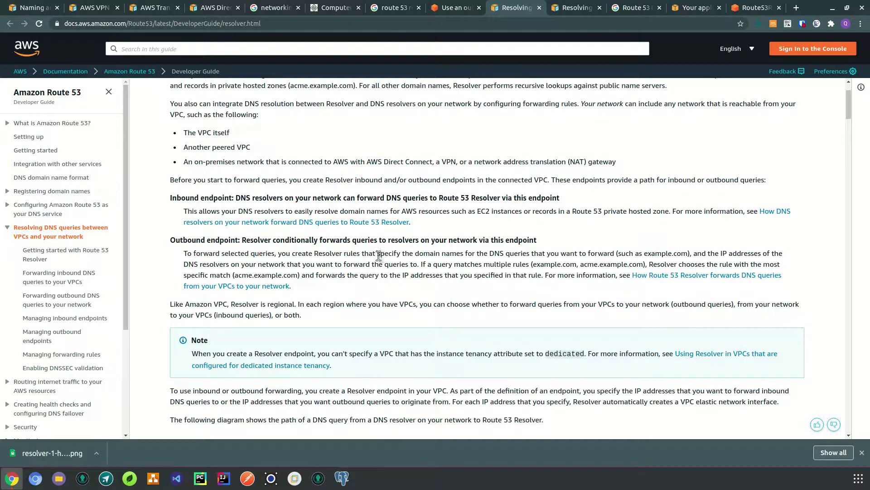
- Examine the documentation paragraph on outbound endpoints, covering Resolver rules, domain names and the IP addresses of target DNS resolvers
left_click_drag(313, 255, 557, 253)
left_click(347, 256)
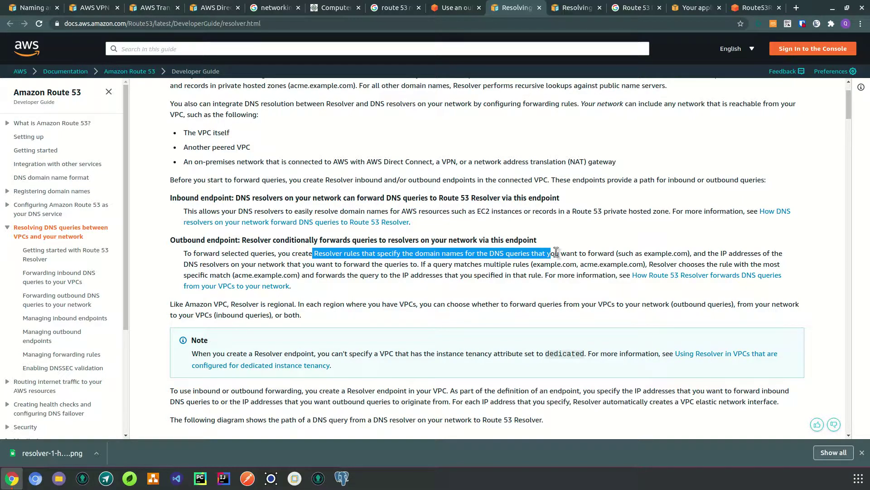
left_click(692, 254)
left_click_drag(694, 254, 239, 267)
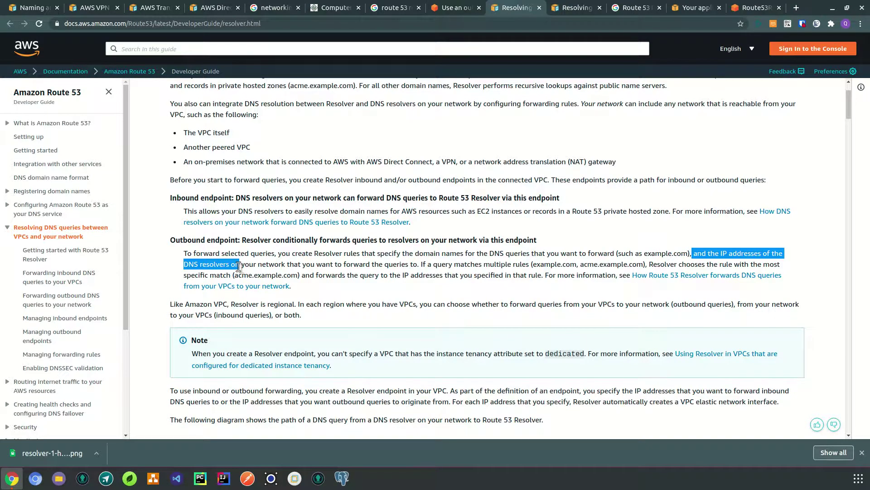
left_click_drag(239, 267, 289, 266)
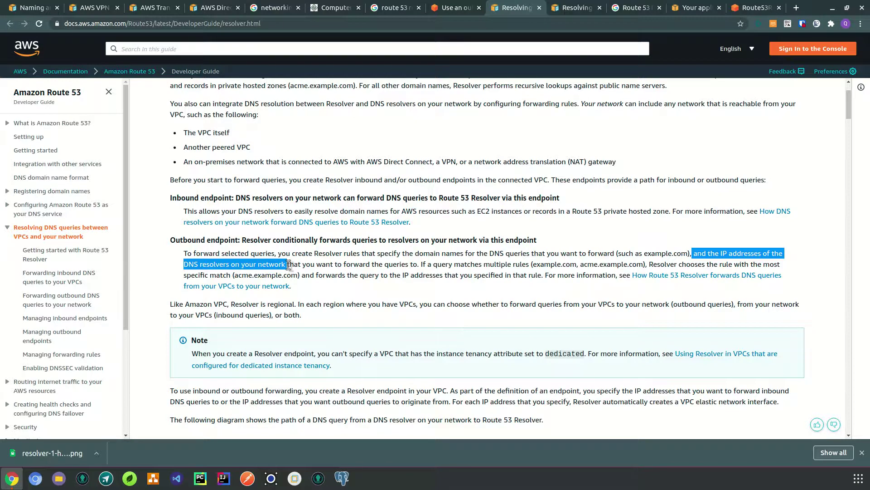
left_click_drag(288, 264, 429, 264)
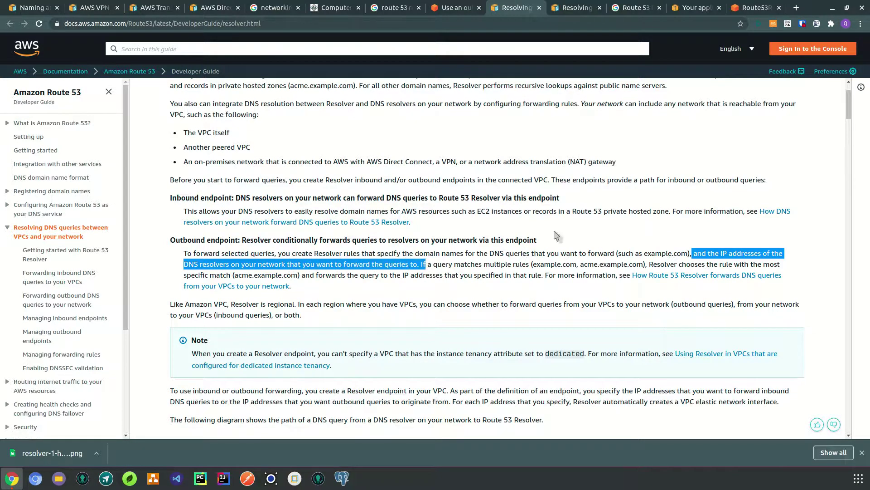
right_click(562, 213)
- Close the Single Sign-On portal and open the details of the taquy-outbound endpoint in the Route 53 Resolver console
left_click(686, 5)
left_click(686, 5)
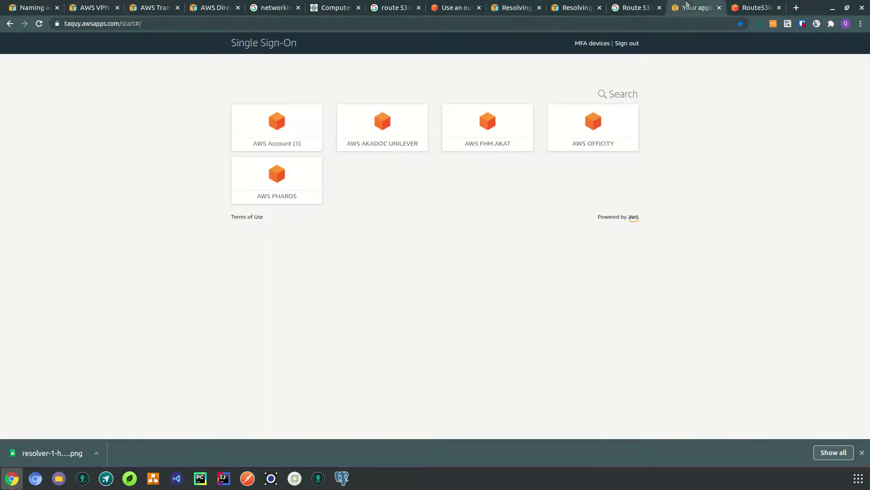
middle_click(686, 5)
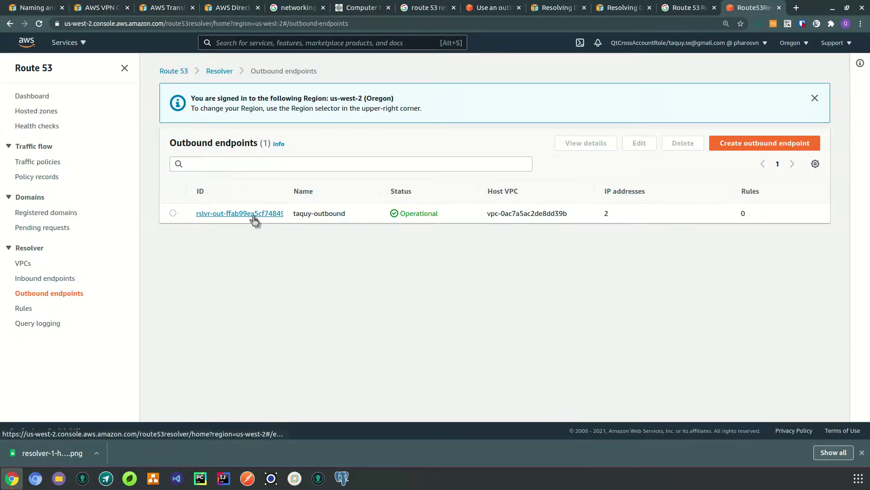
left_click(253, 216)
scroll(338, 255, "down", 4)
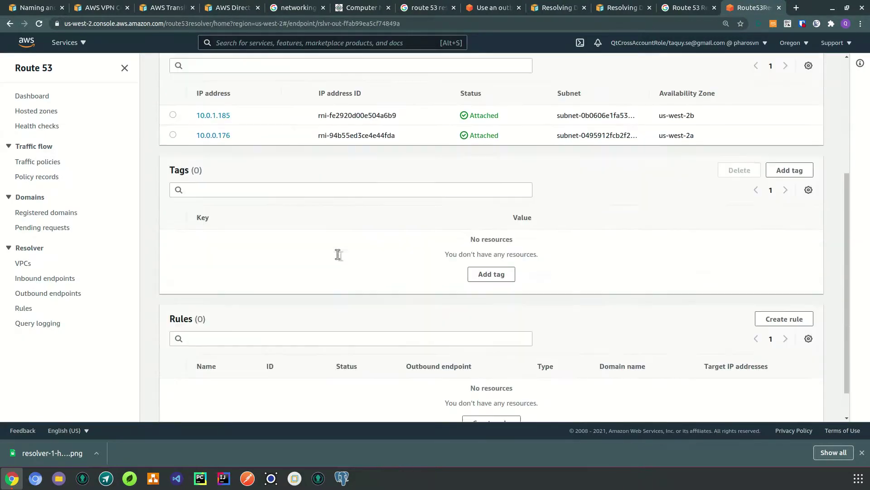
scroll(338, 255, "down", 1)
scroll(462, 307, "up", 1)
scroll(472, 349, "down", 1)
- Start a new rule for the taquy-outbound endpoint and name it taquy-forward-1
left_click(481, 388)
left_click(181, 187)
type("forward")
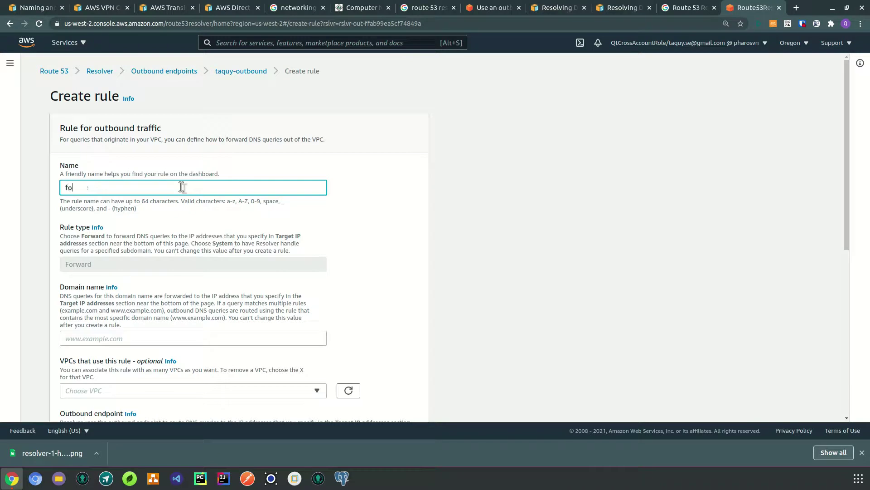
key("ctrl+a")
type("taquy-forward")
scroll(175, 204, "down", 3)
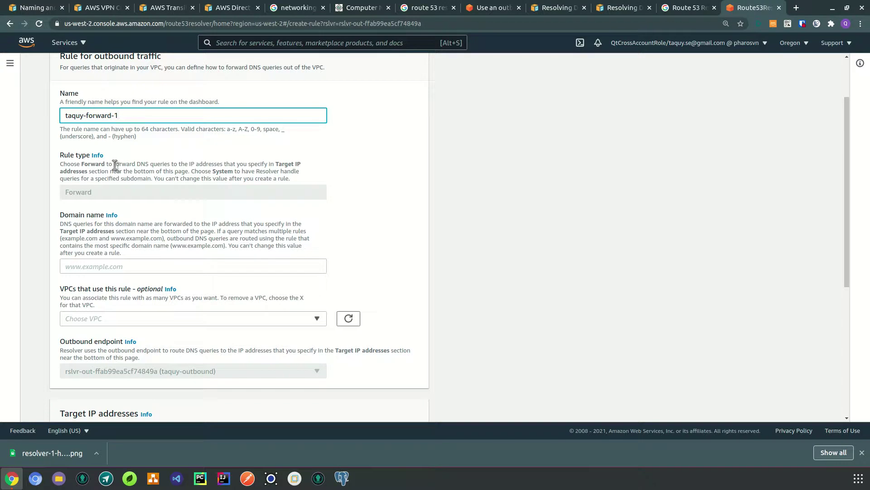
- Set the rule's first target IP address to 192.0.2.10
left_click_drag(190, 163, 87, 173)
scroll(87, 173, "down", 4)
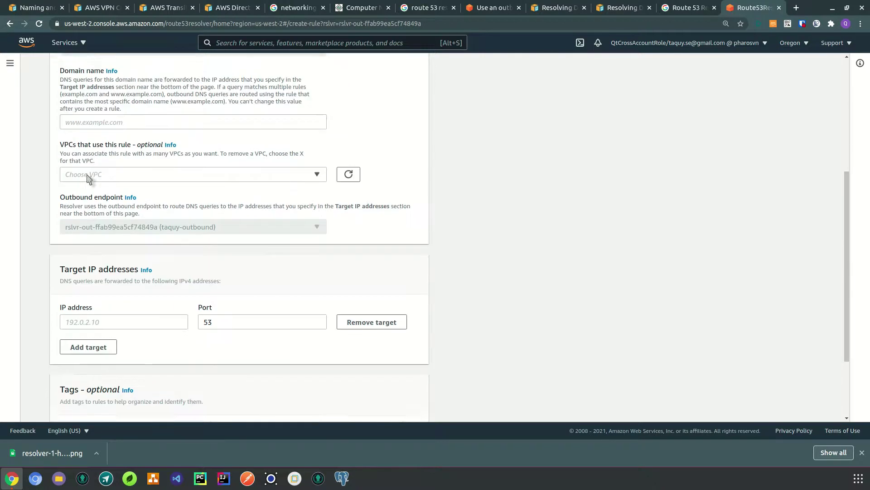
left_click(139, 297)
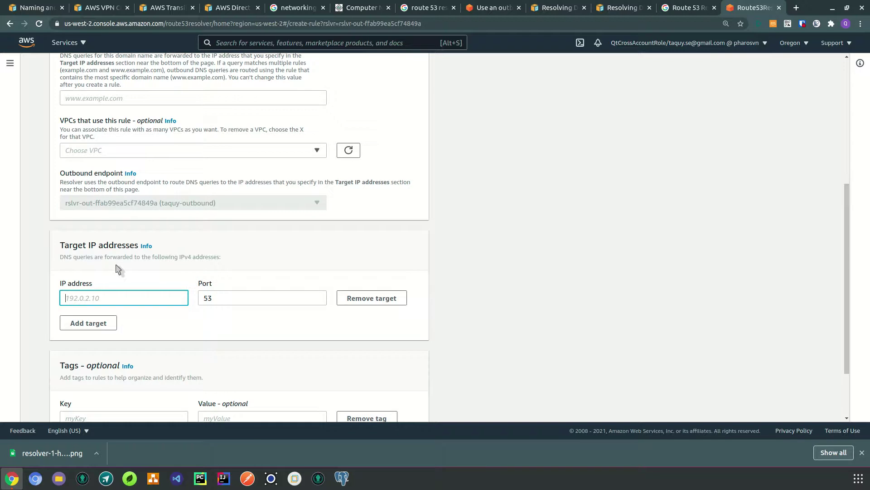
type("192.")
key("BackSpace")
key("BackSpace")
key("BackSpace")
key("BackSpace")
type("192.0.2.10")
- Add a second target to the rule with the IP address 192.0.2.11
left_click(103, 323)
left_click(131, 323)
triple_click(127, 303)
key("ctrl+c")
left_click(130, 322)
key("ctrl+v")
key("BackSpace")
type("1")
- Examine the explanation of the Domain name setting and how it relates to the target IP addresses
scroll(130, 323, "up", 4)
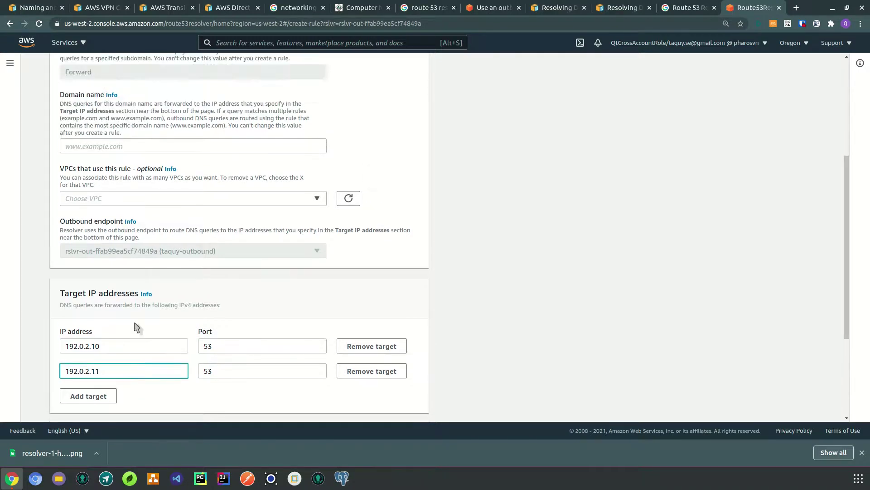
scroll(136, 319, "up", 1)
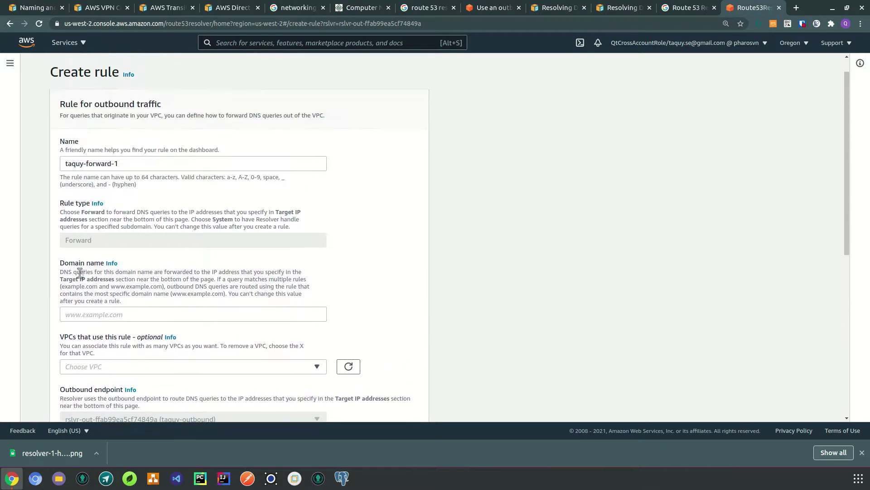
left_click_drag(61, 272, 236, 275)
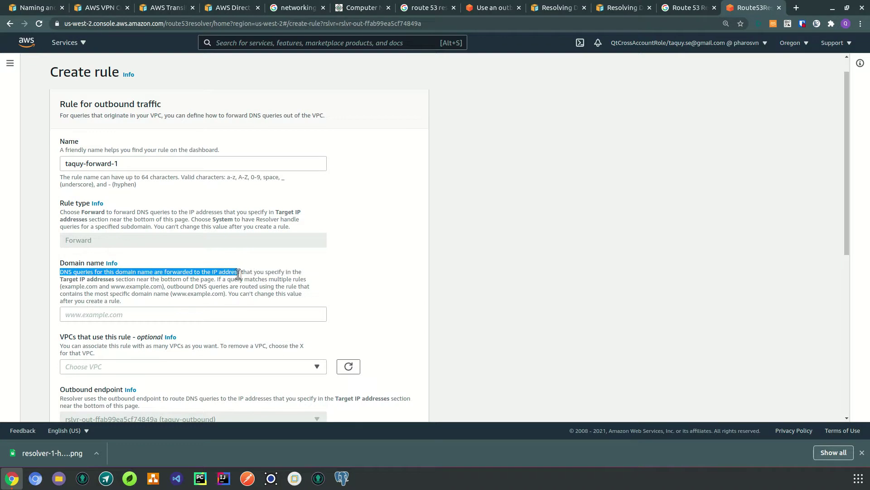
left_click(171, 330)
left_click(174, 315)
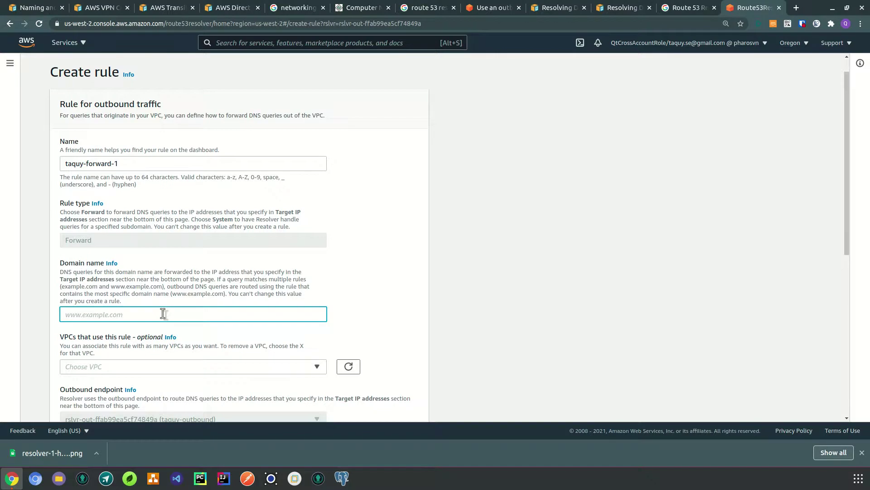
scroll(163, 314, "down", 2)
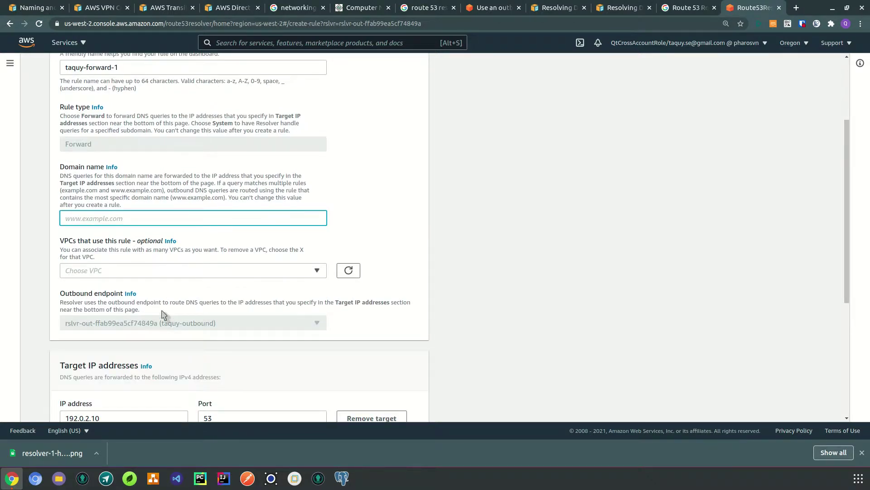
scroll(162, 314, "down", 1)
scroll(162, 313, "up", 3)
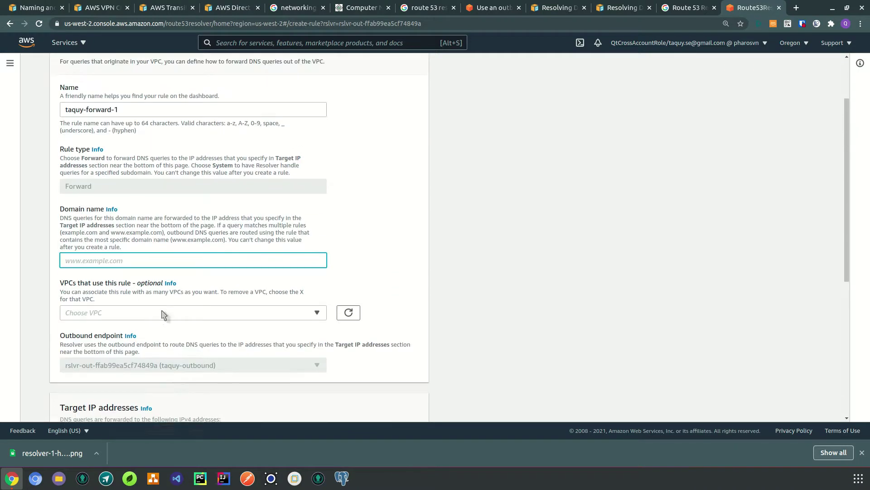
- Select vpc-0ac7a5ac2de8dd39b (taquy) as a VPC that uses the rule and refresh the VPC list
left_click(142, 345)
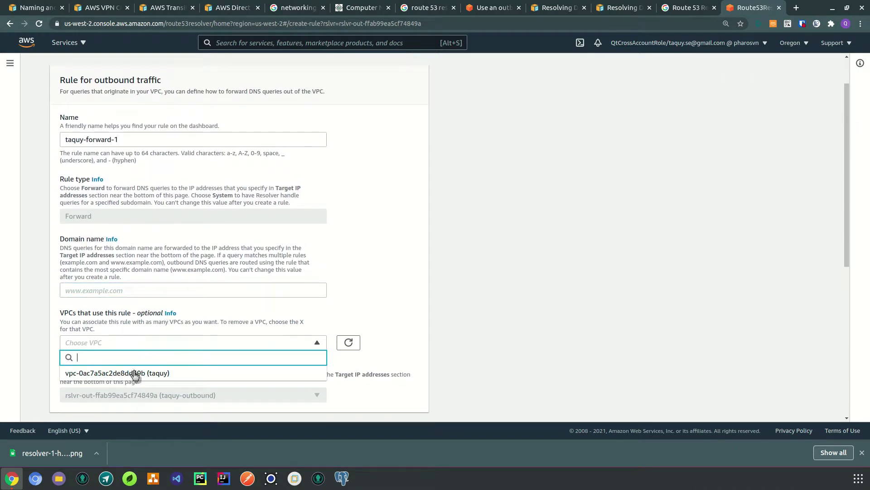
left_click(349, 342)
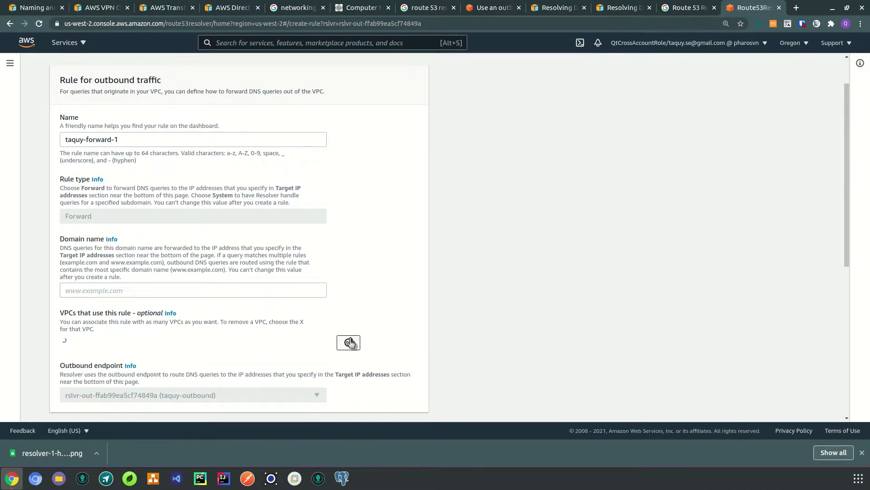
scroll(136, 262, "down", 1)
- Enter taquy-resolver.local as the rule's domain name and review the rest of the form
left_click(119, 243)
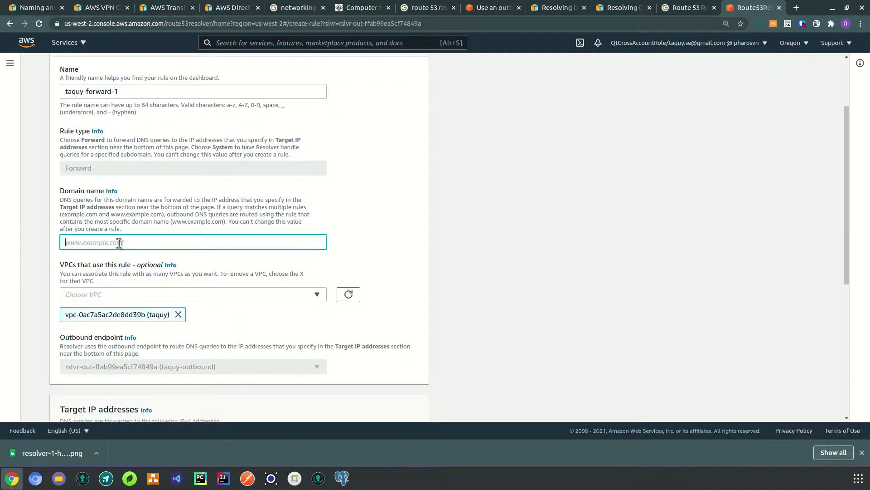
type("taquy.local")
type("-resolver.local")
scroll(180, 225, "down", 6)
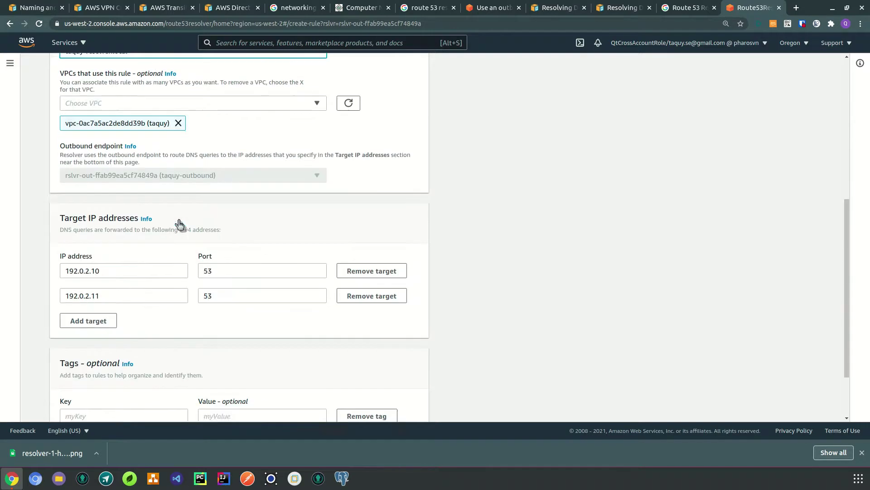
scroll(179, 228, "up", 8)
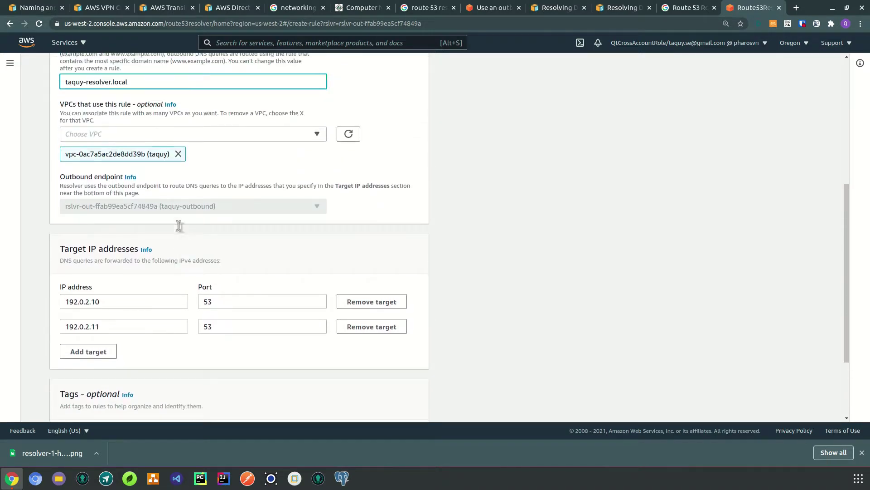
- Shorten the rule's domain name to taquy.local
triple_click(101, 335)
left_click_drag(131, 291, 156, 298)
left_click(156, 298)
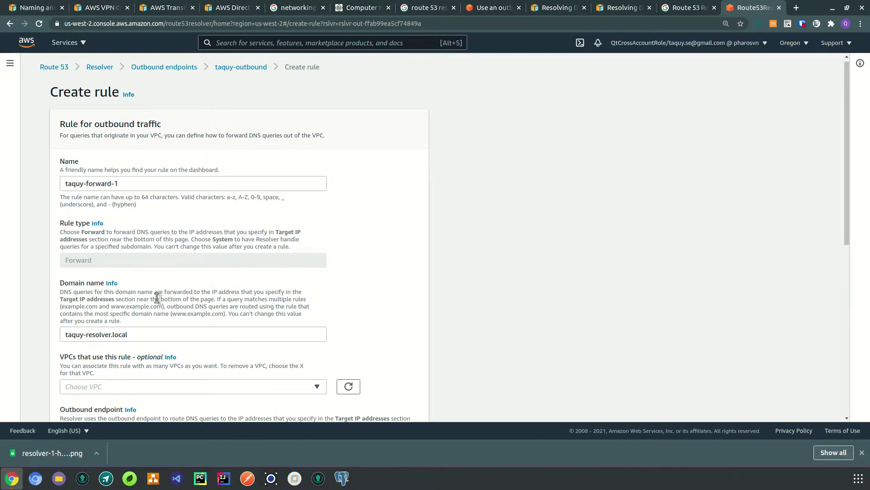
left_click(136, 338)
left_click_drag(87, 336, 111, 335)
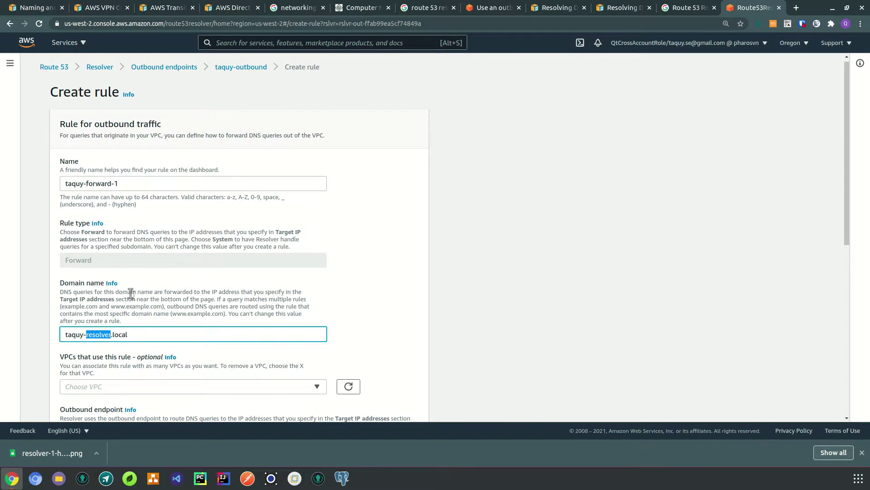
key("ctrl+a")
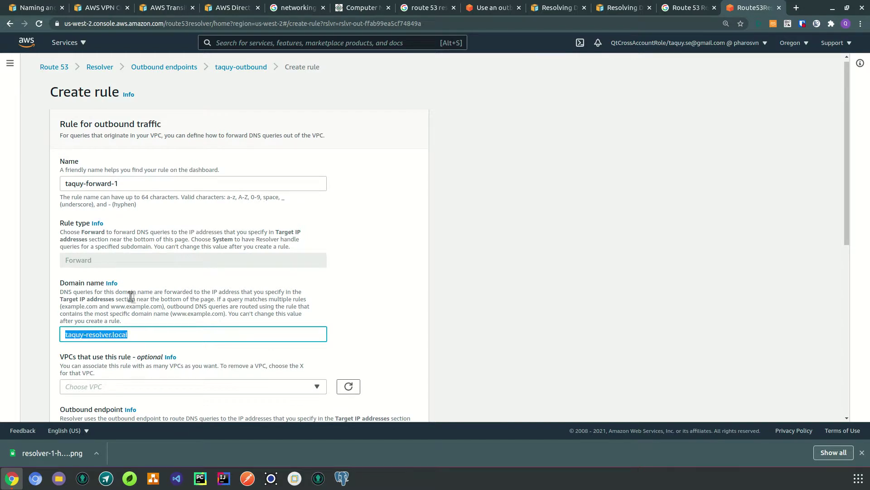
double_click(117, 333)
double_click(107, 331)
key("BackSpace")
key("BackSpace")
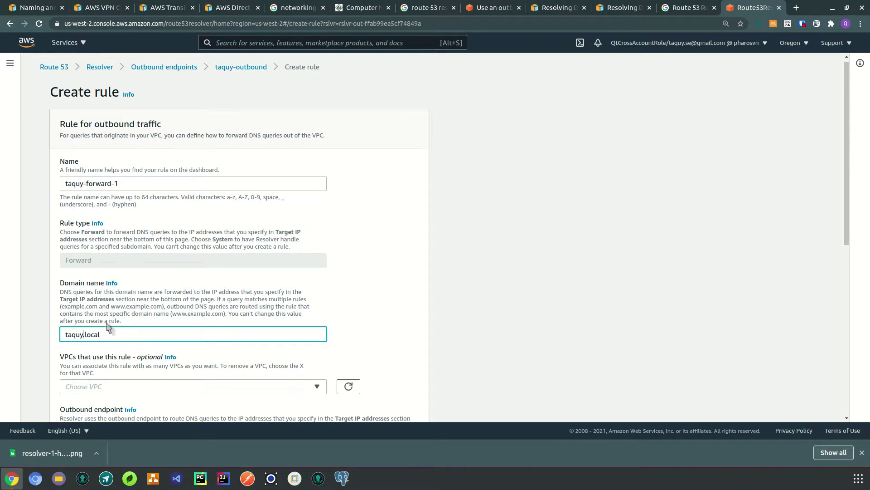
left_click_drag(103, 334, 58, 340)
- Associate vpc-0ac7a5ac2de8dd39b (taquy) with the rule and submit the rule
scroll(63, 335, "down", 5)
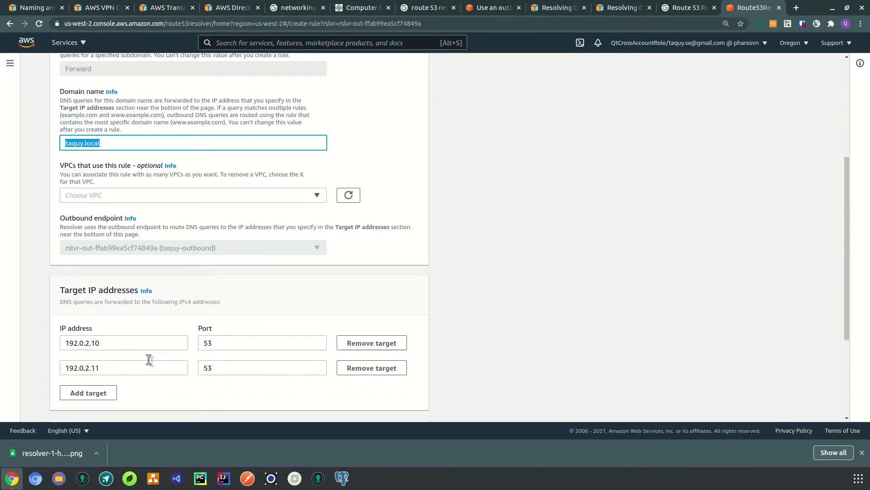
scroll(149, 358, "up", 1)
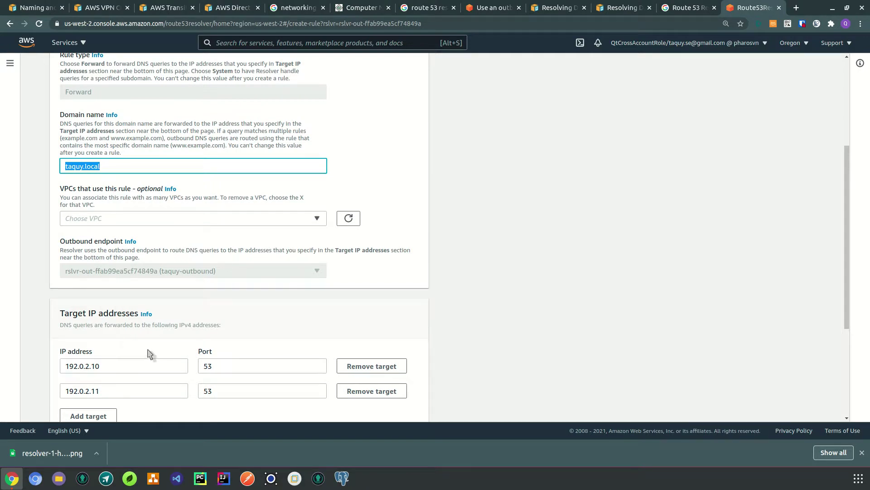
left_click(179, 220)
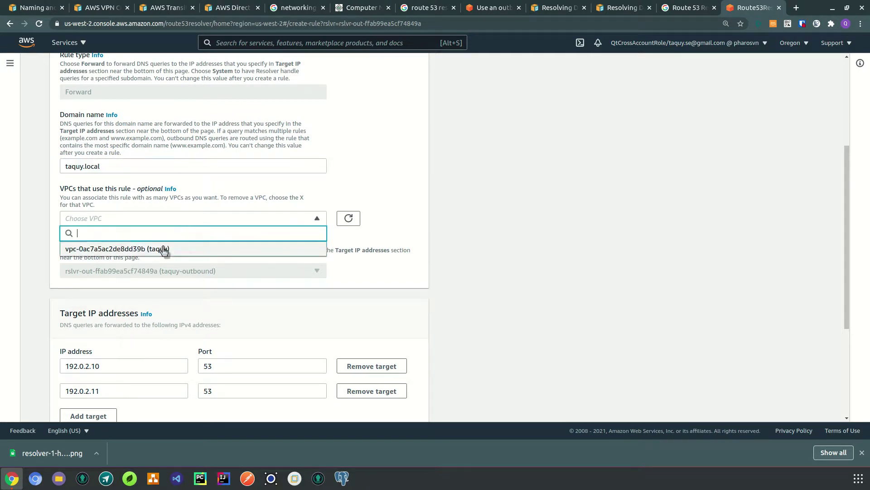
left_click(181, 250)
scroll(383, 283, "down", 2)
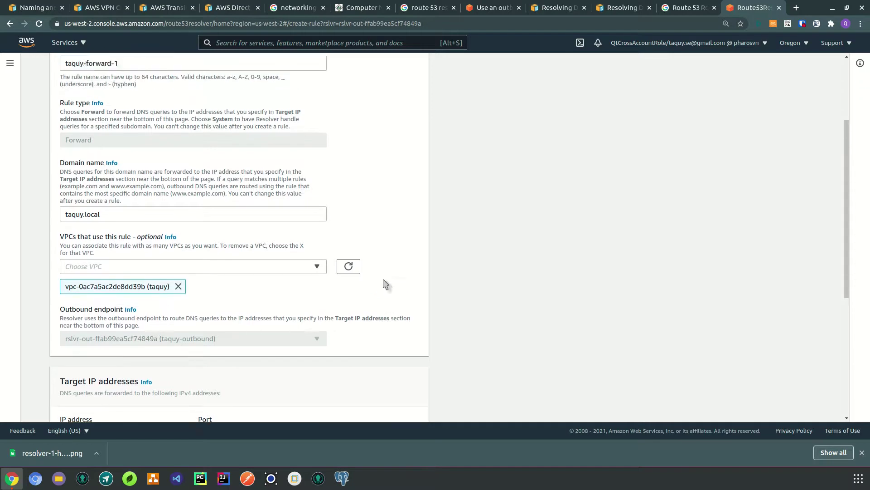
scroll(383, 283, "down", 2)
left_click(405, 399)
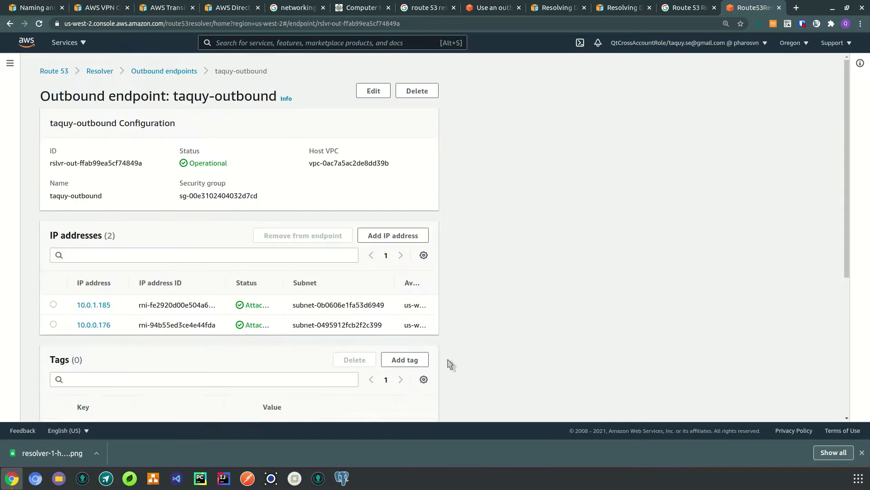
- Check the rules listed for the taquy-outbound endpoint, and return to the list of outbound endpoints
scroll(350, 305, "down", 4)
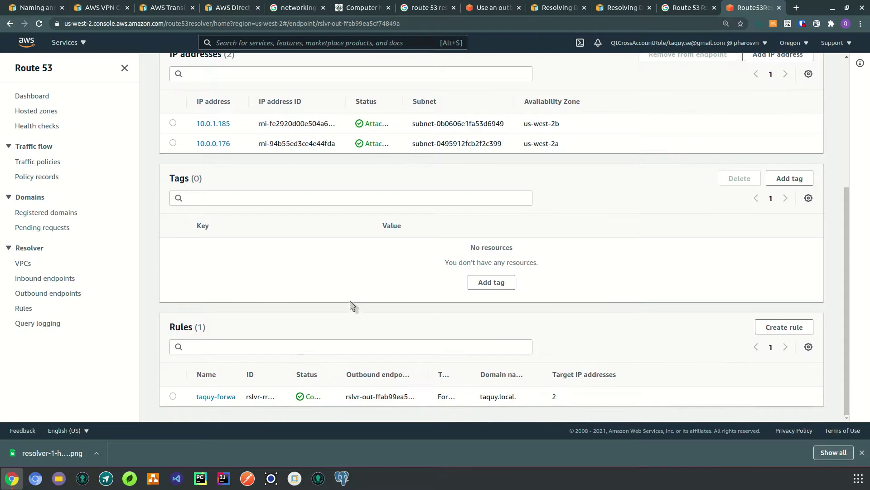
scroll(254, 373, "up", 3)
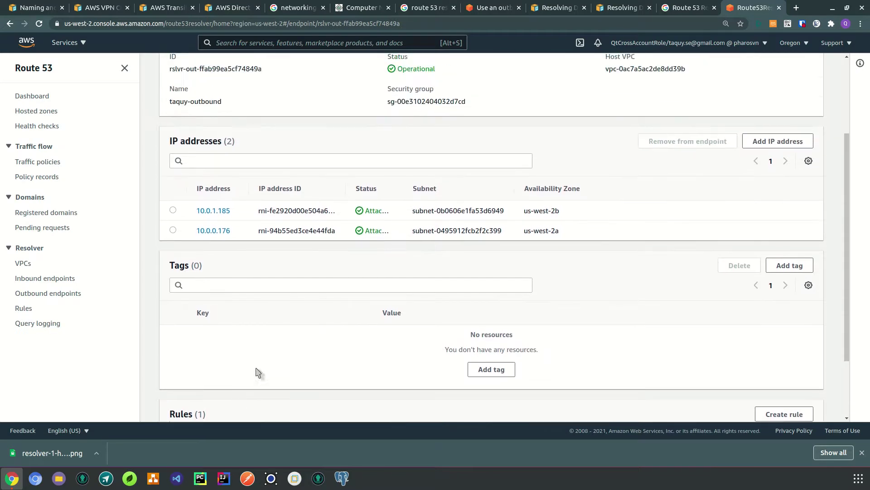
scroll(380, 180, "up", 3)
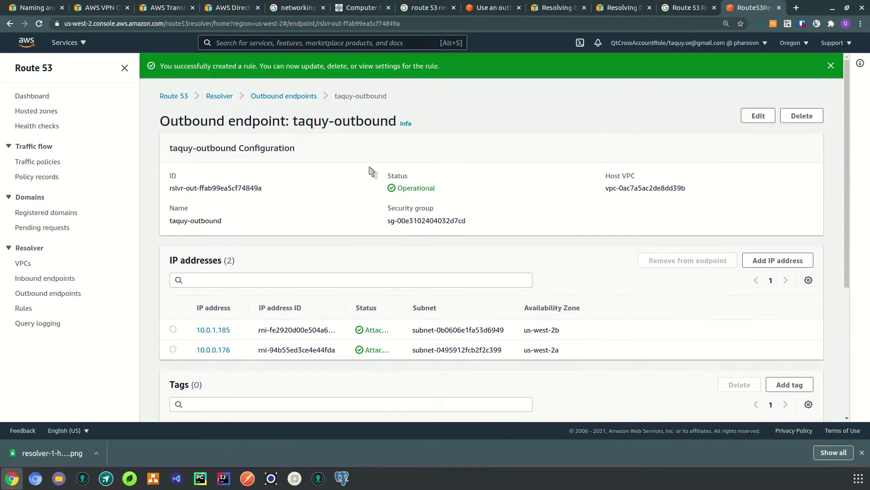
left_click(296, 96)
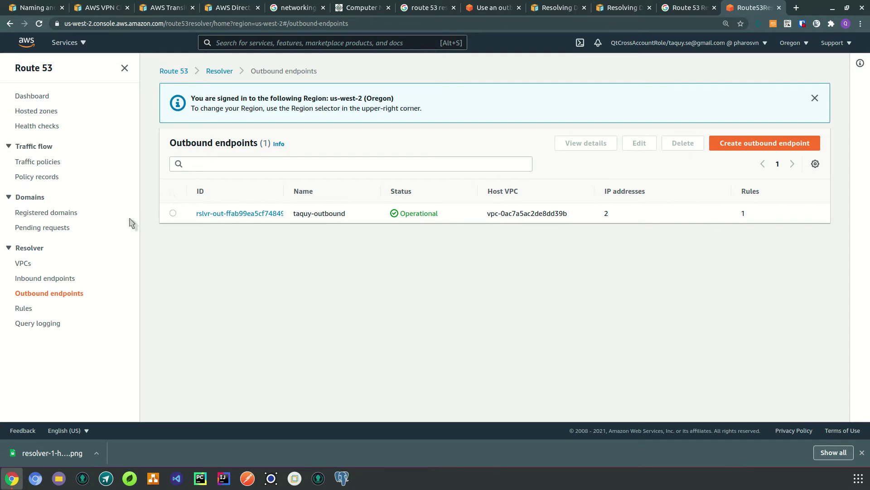
- Check the list of Route 53 Resolver rules and the query logging configurations in the Oregon region
left_click(25, 309)
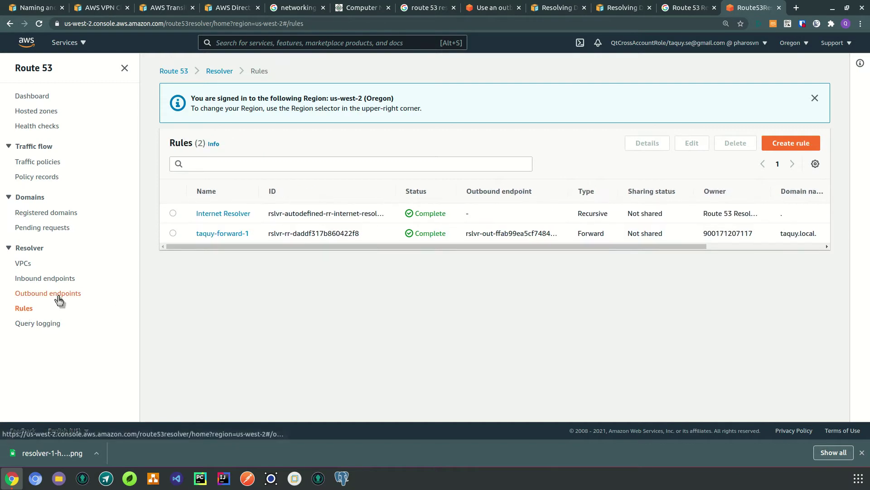
left_click(48, 323)
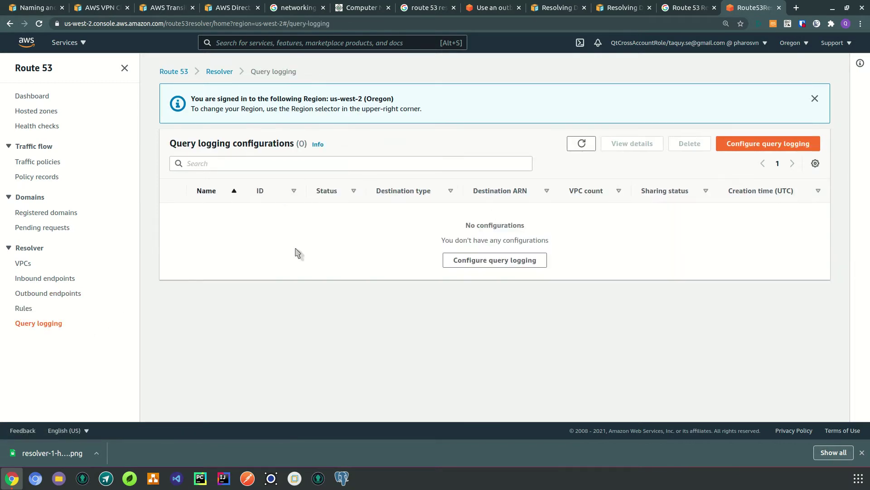
- Close the Route 53 Resolver console page and the neighbouring Google search page to return to the Route 53 Developer Guide
key("ctrl+w")
key("ctrl+shift+t")
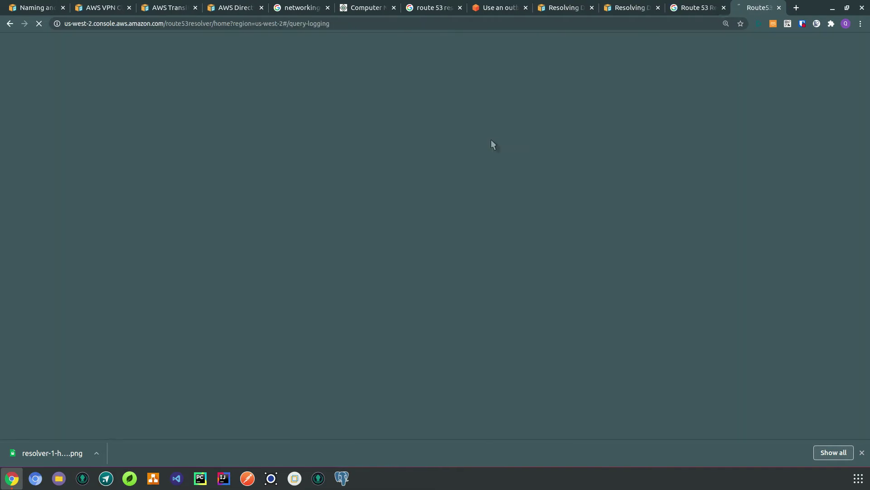
key("ctrl+w")
key("ctrl+w")
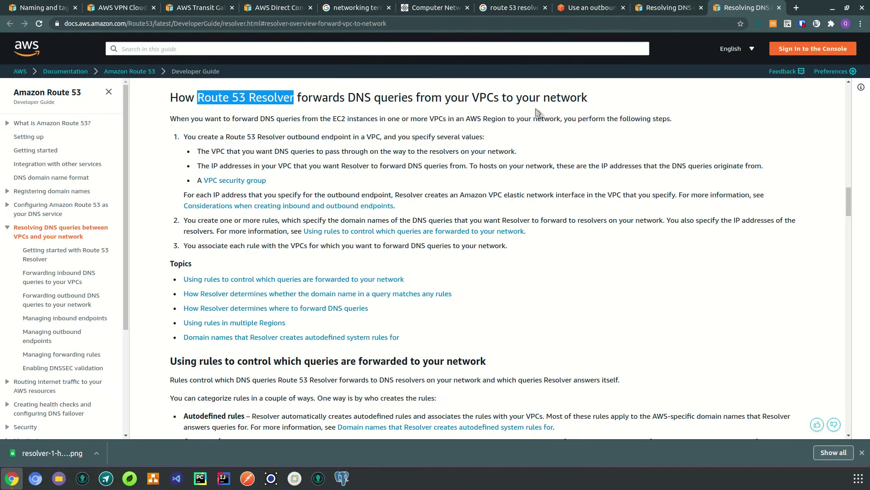
- Examine how the Developer Guide describes forwarding DNS queries from VPCs, the rule categories, and forwarding specific, amazonaws.com or all domain queries
left_click_drag(237, 227, 473, 249)
left_click(292, 247)
scroll(472, 249, "down", 5)
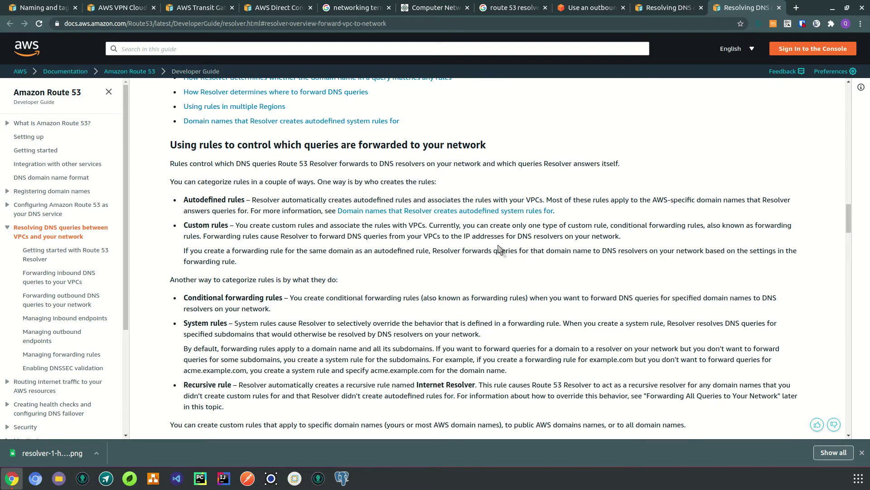
scroll(498, 248, "down", 3)
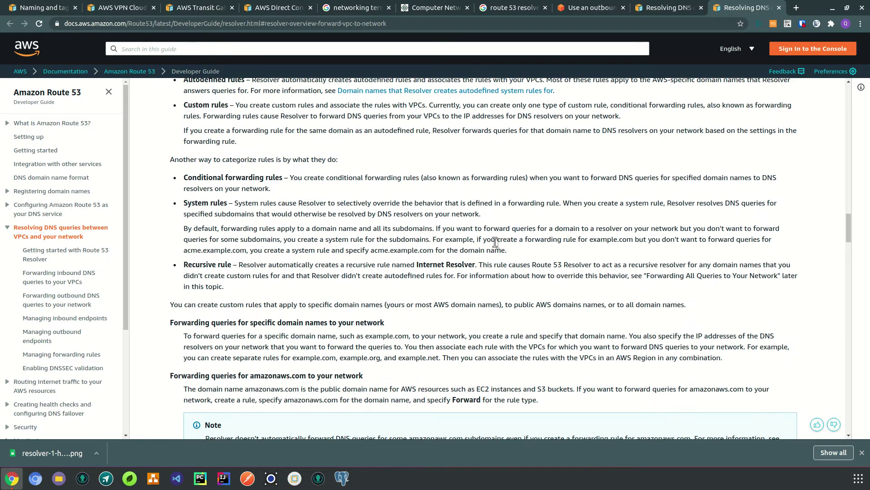
scroll(493, 243, "down", 3)
scroll(495, 244, "down", 1)
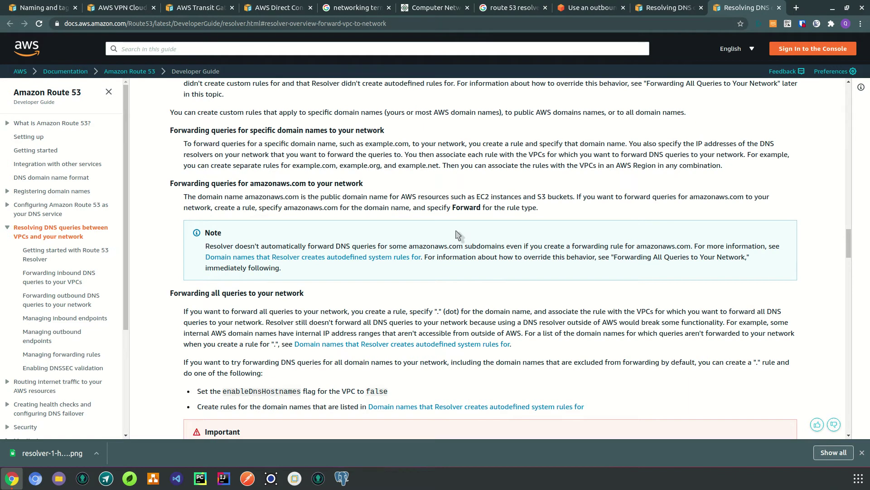
scroll(456, 235, "up", 2)
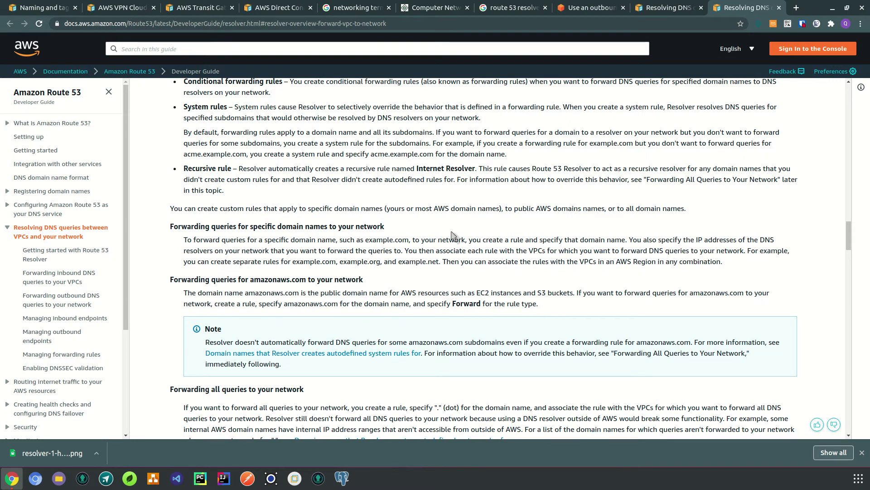
scroll(453, 235, "up", 3)
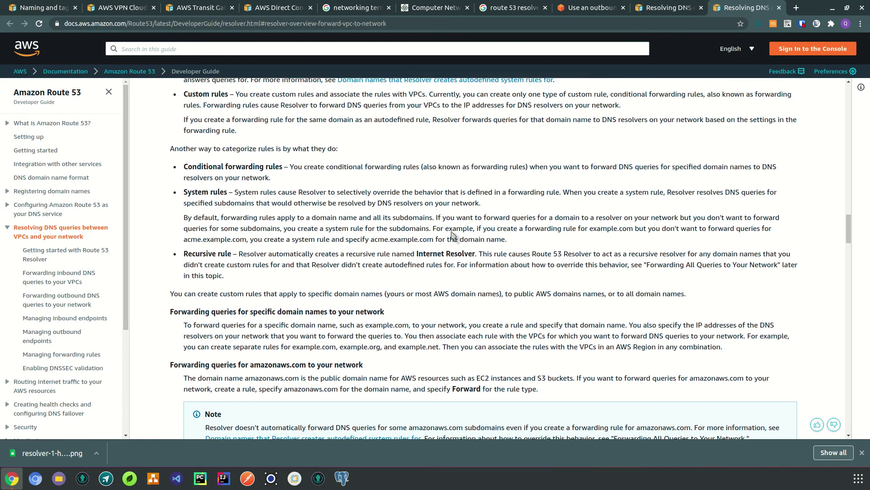
scroll(453, 235, "up", 2)
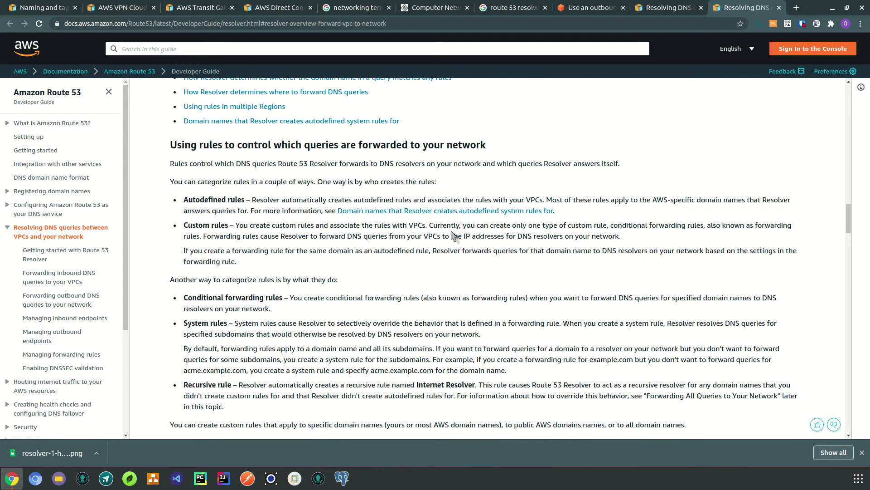